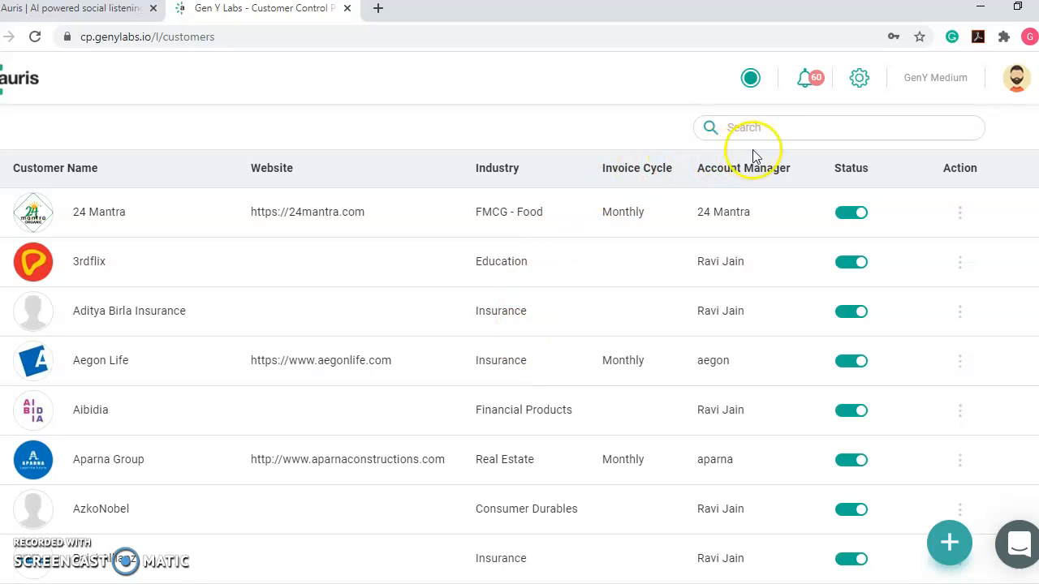
Search the customer list for "park" and open the Parkway Pantai India account
click(777, 135)
text(park)
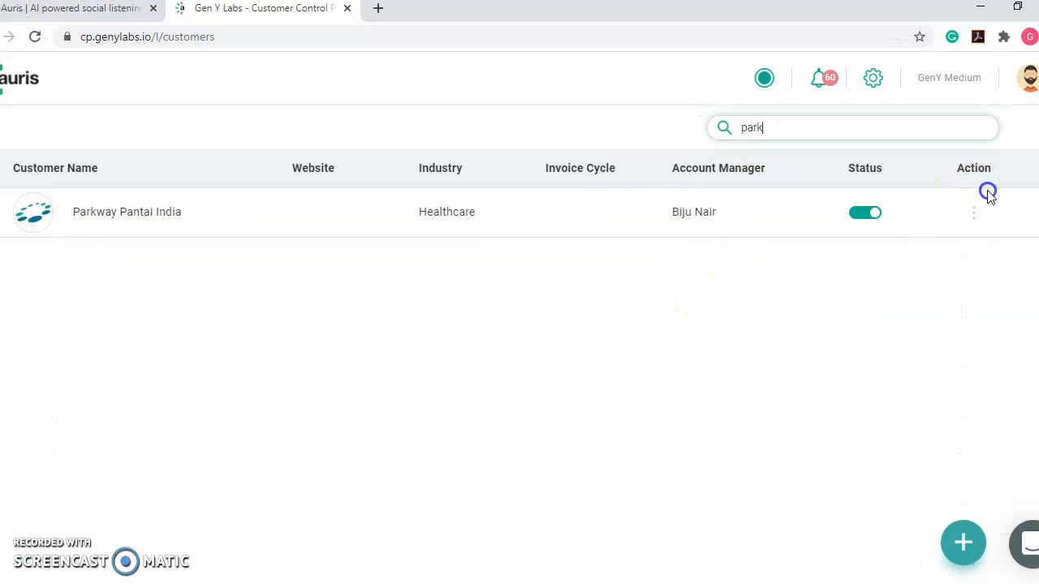
click(975, 216)
click(920, 253)
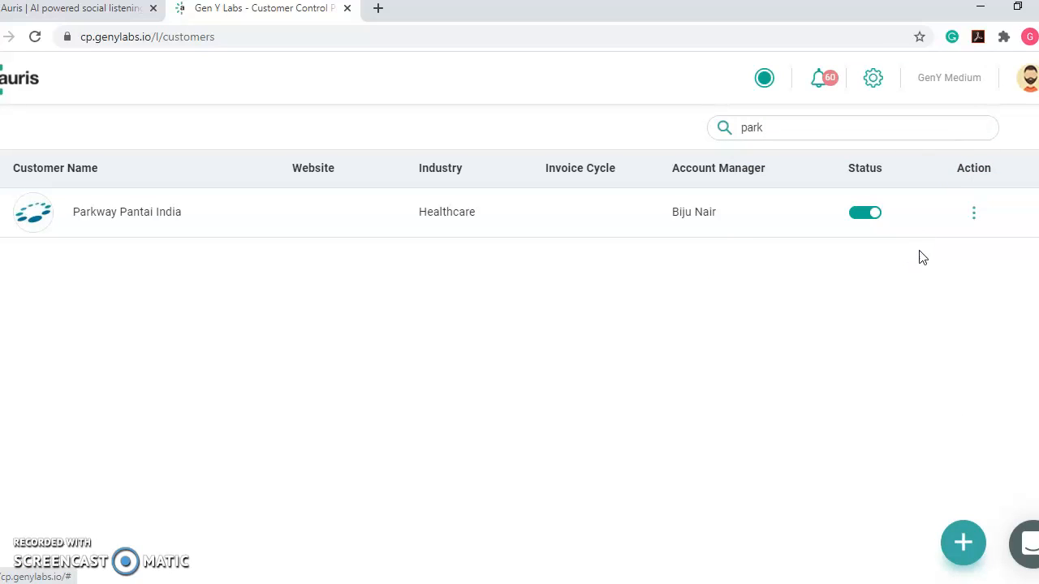
click(244, 93)
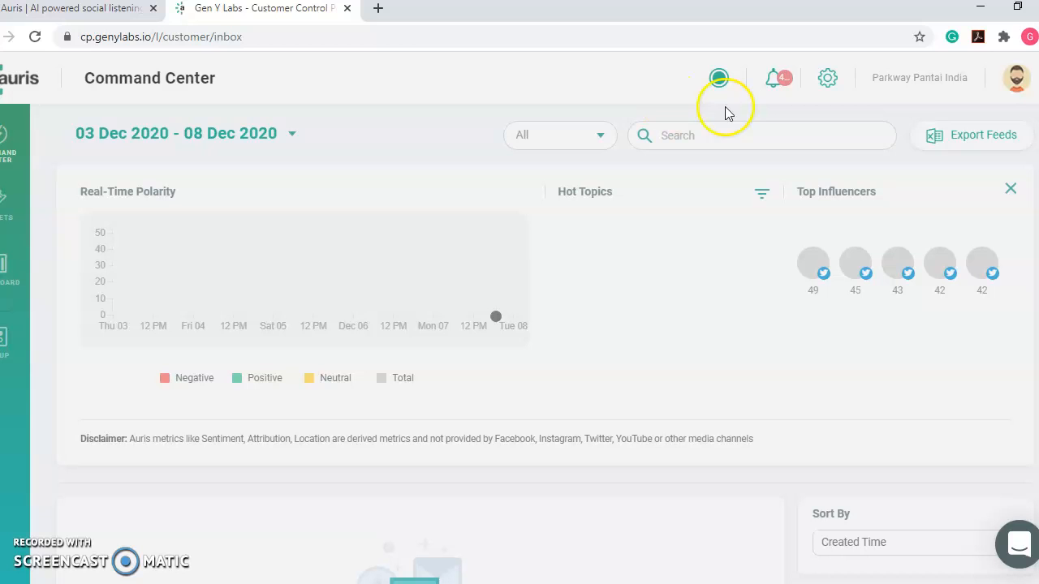
Look through the Command Center's polarity chart, hot topics and feed of customer reviews and comments
scroll(520, 325, down, 2)
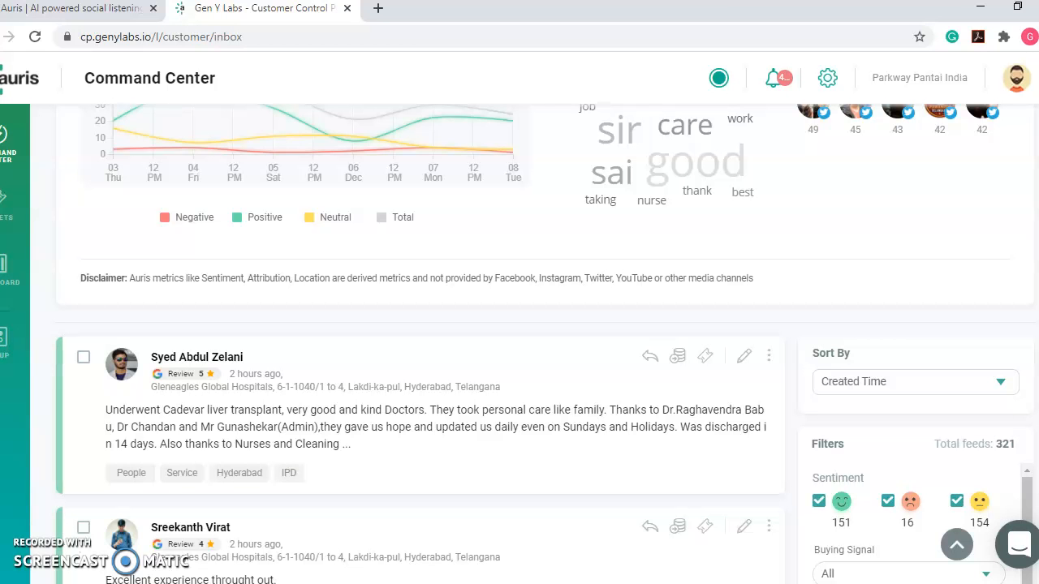
scroll(519, 341, down, 6)
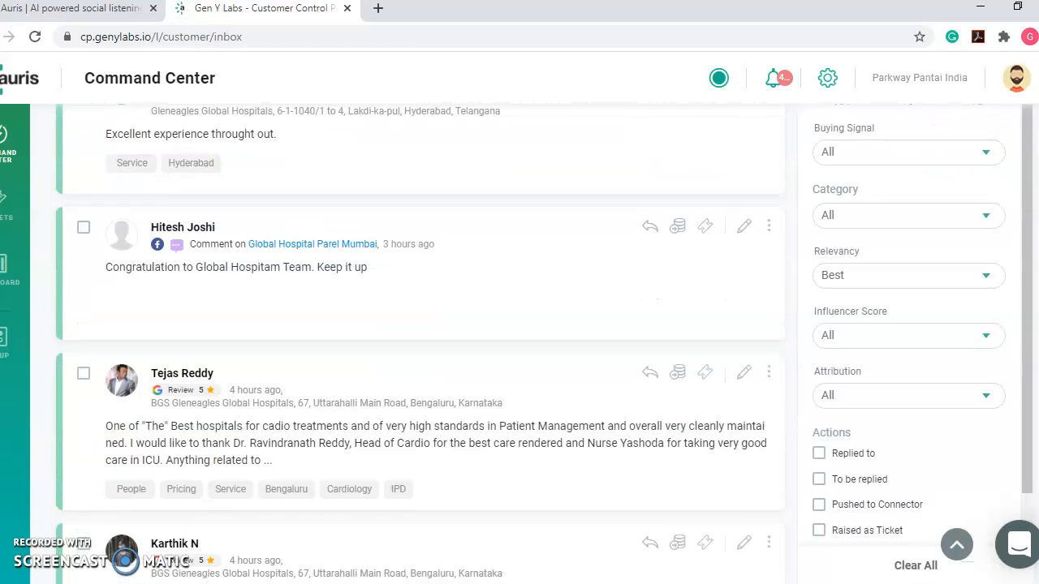
scroll(420, 344, down, 4)
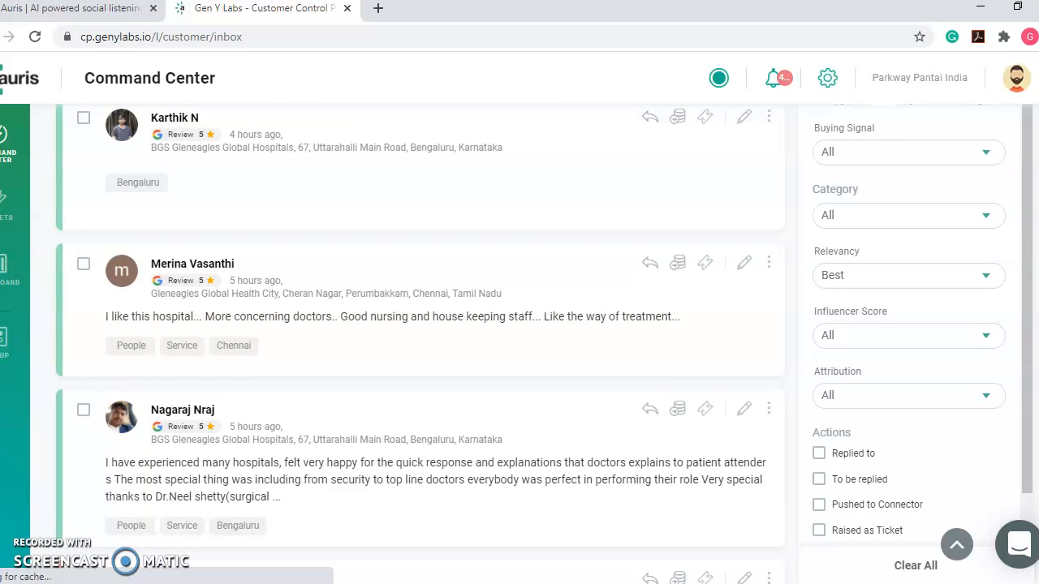
scroll(419, 344, up, 10)
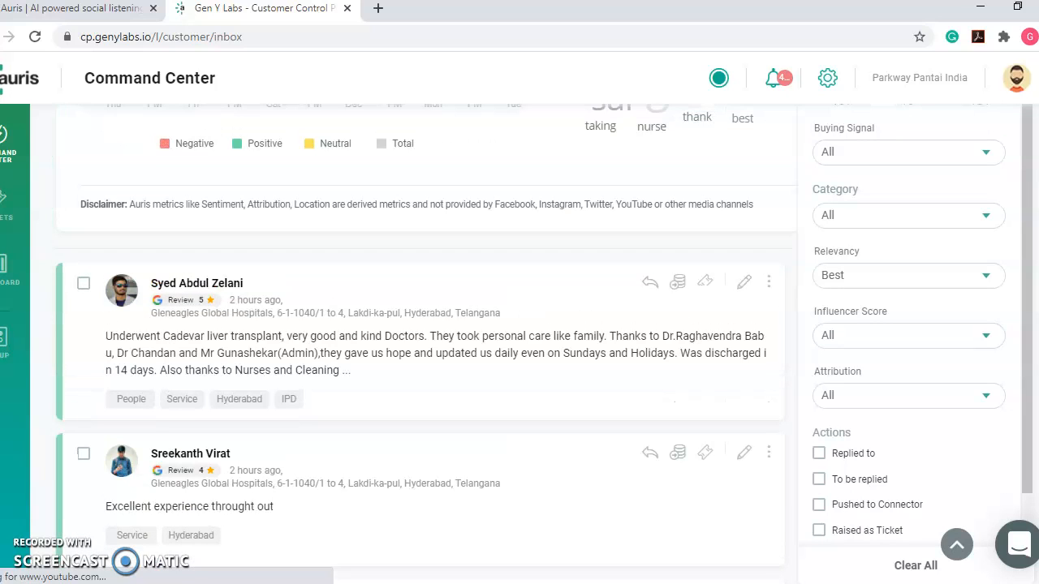
scroll(420, 344, up, 1)
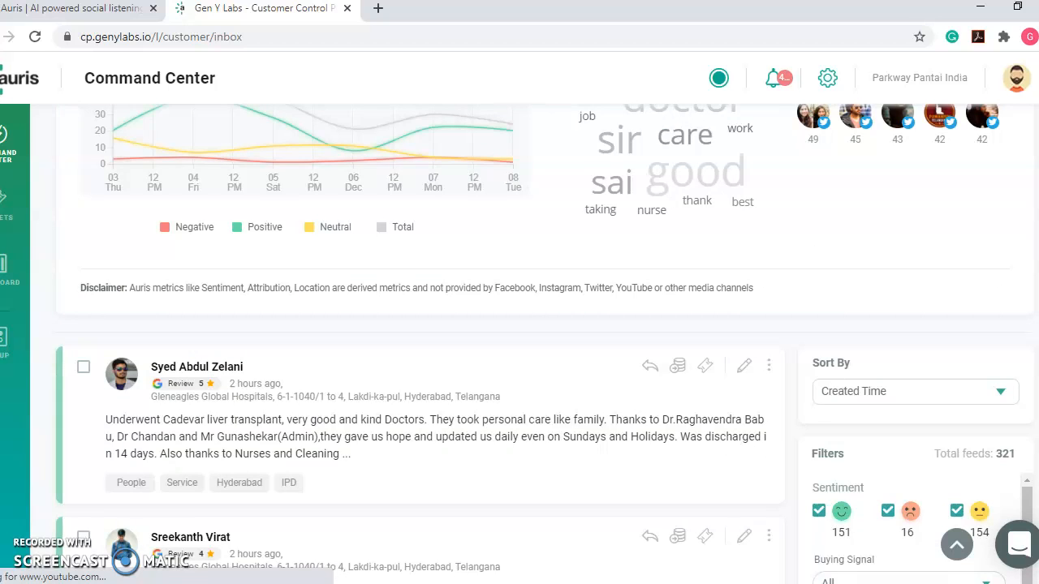
scroll(419, 344, up, 2)
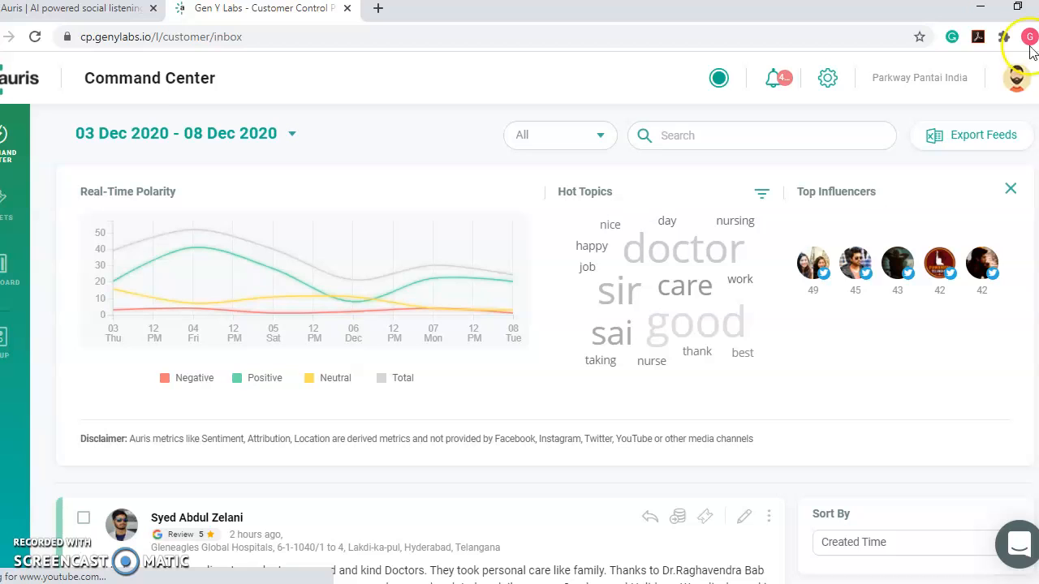
Open the Integrations settings of the Parkway Pantai India account
click(827, 81)
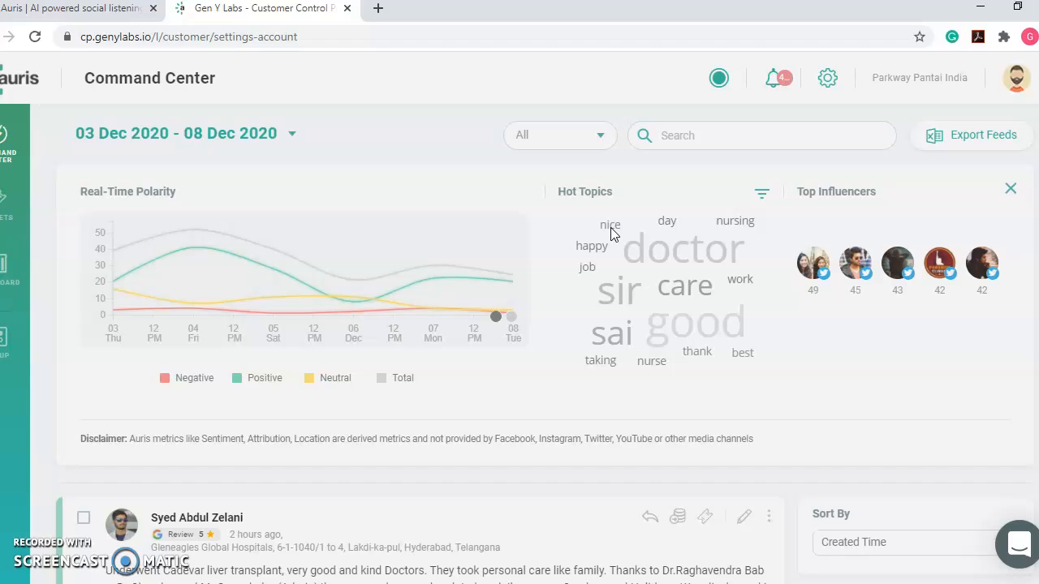
click(317, 134)
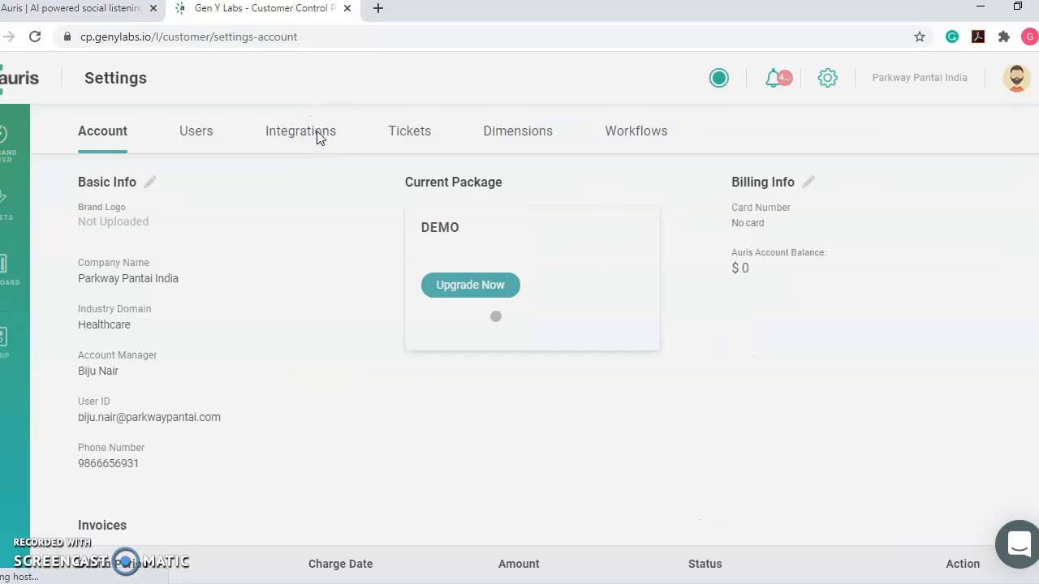
click(318, 134)
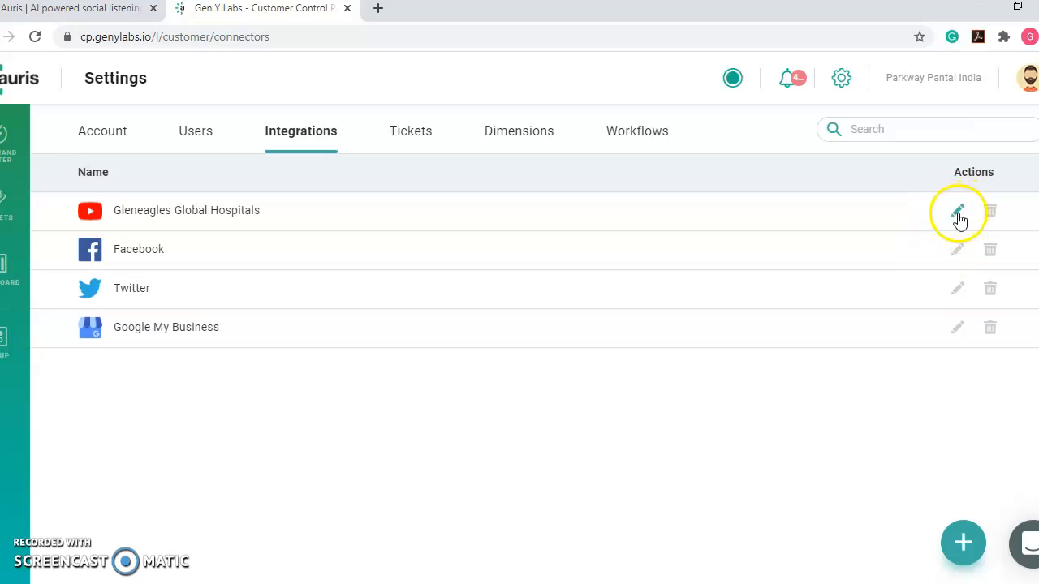
Examine which Social platforms are offered for a new integration, then close the dialog without adding one
click(963, 544)
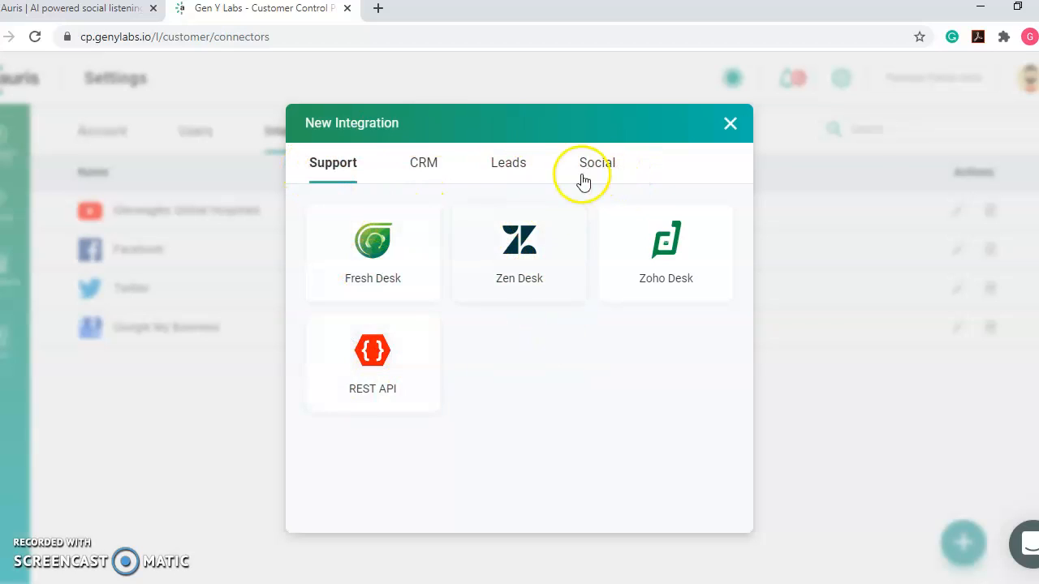
click(608, 168)
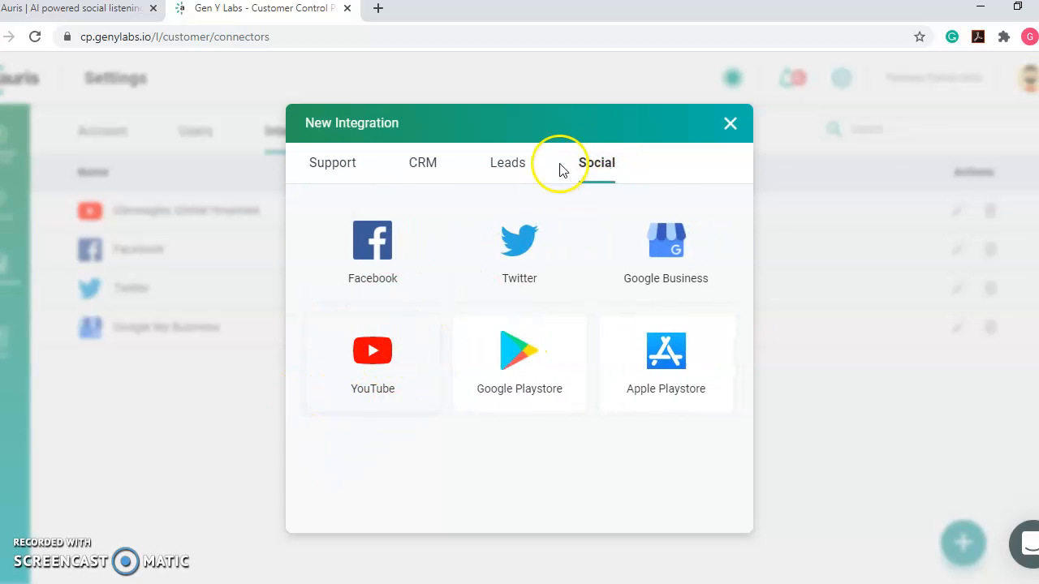
click(731, 124)
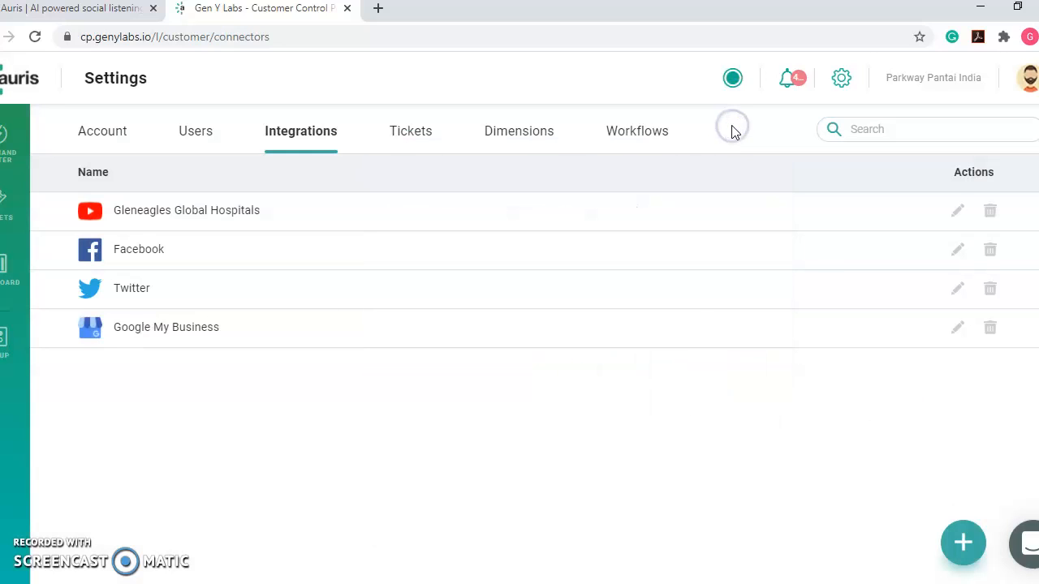
Start reconnecting the Gleneagles Global Hospitals YouTube integration and choose the Google account for sign-in
click(961, 211)
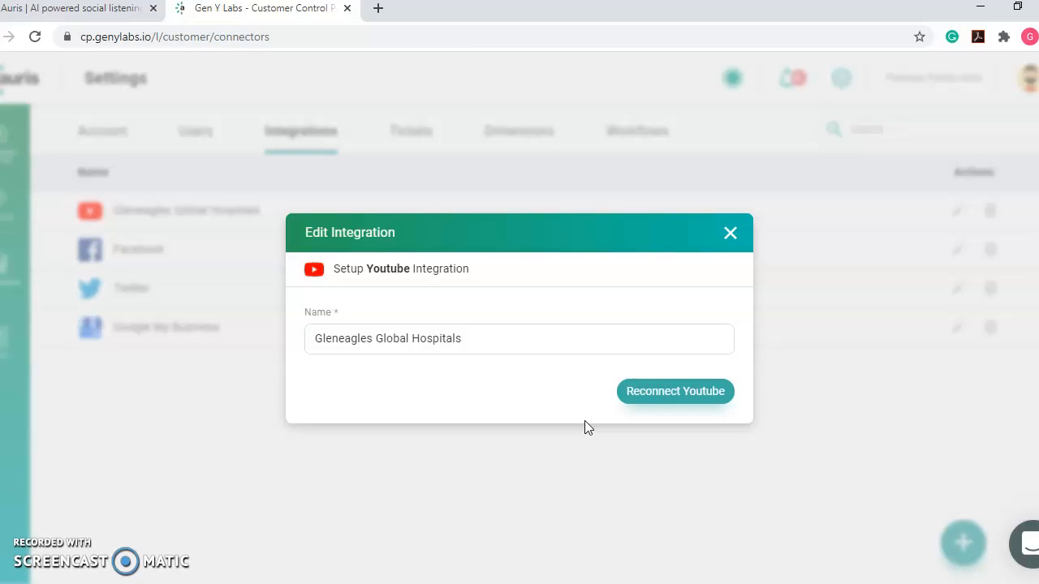
click(650, 396)
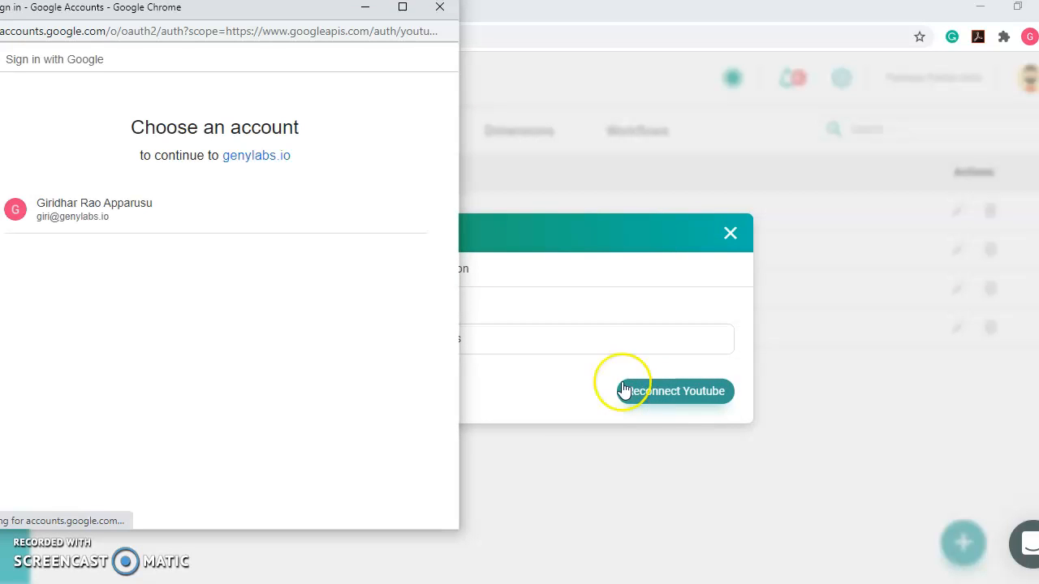
drag(170, 22, 290, 39)
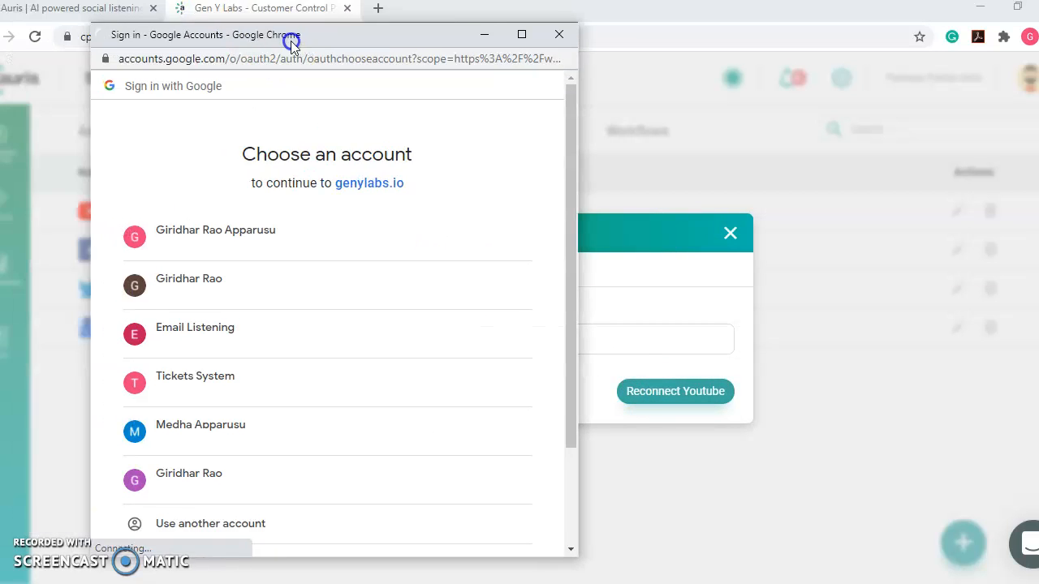
click(207, 255)
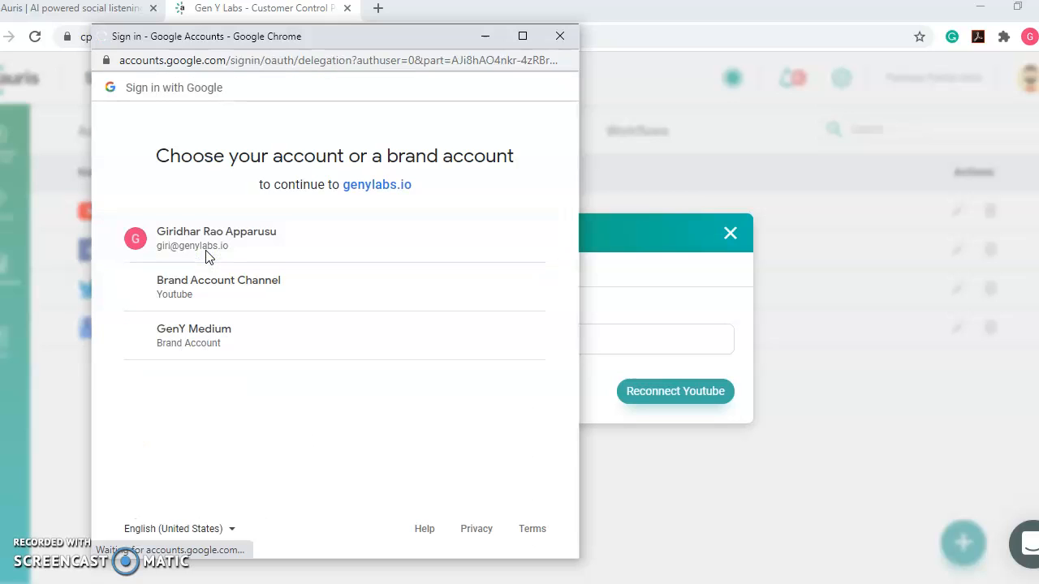
click(204, 256)
click(204, 245)
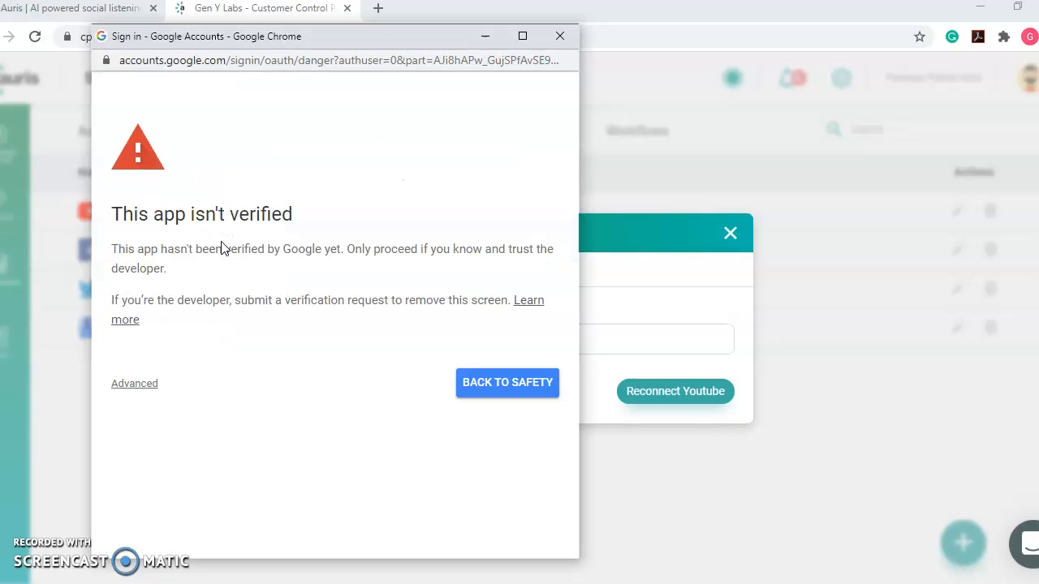
Continue past the unverified-app warning to genylabs.io's access request, then exit the sign-in and integration dialog without granting access
click(144, 386)
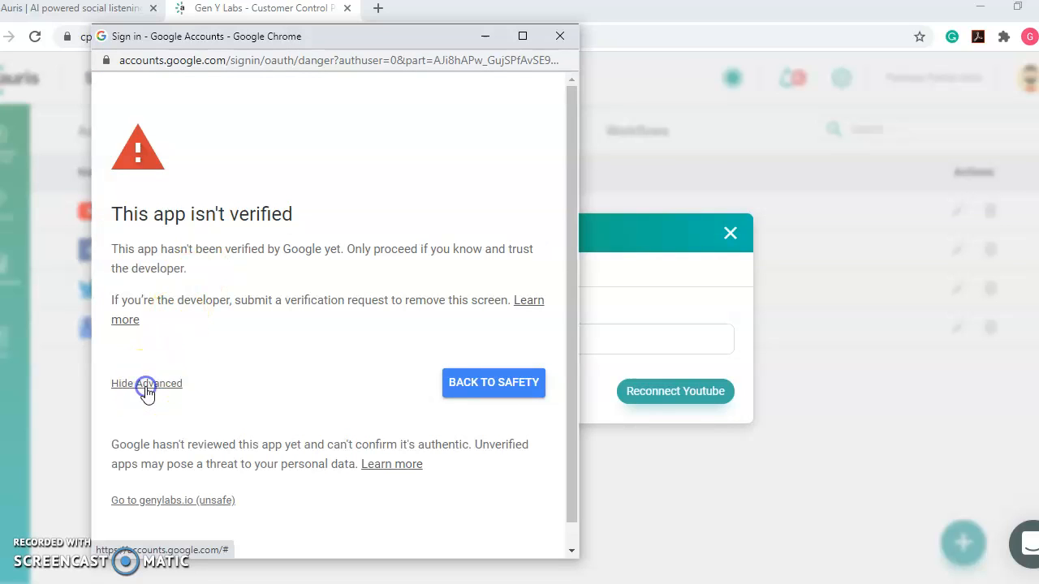
click(159, 505)
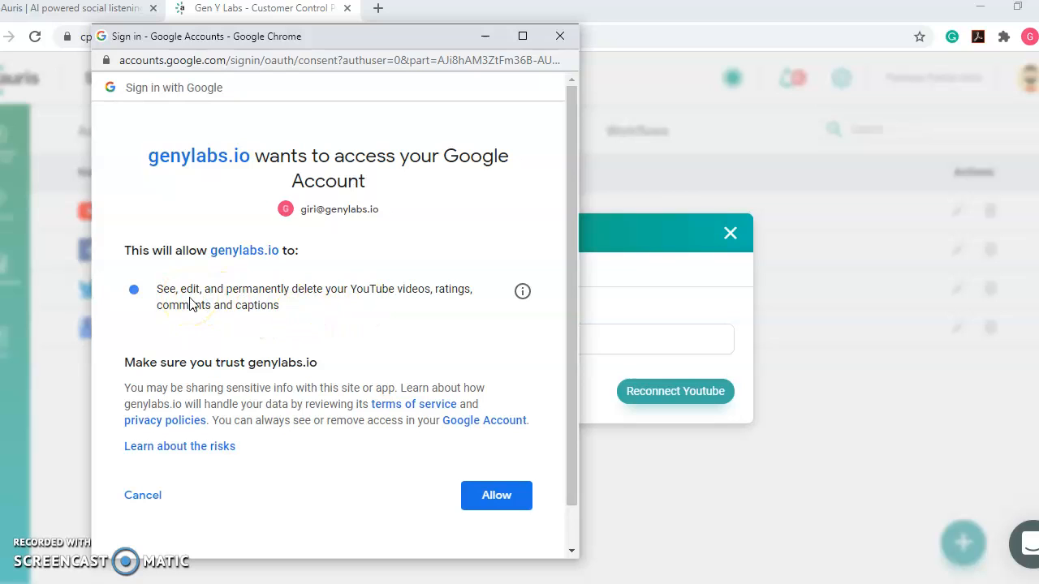
click(557, 41)
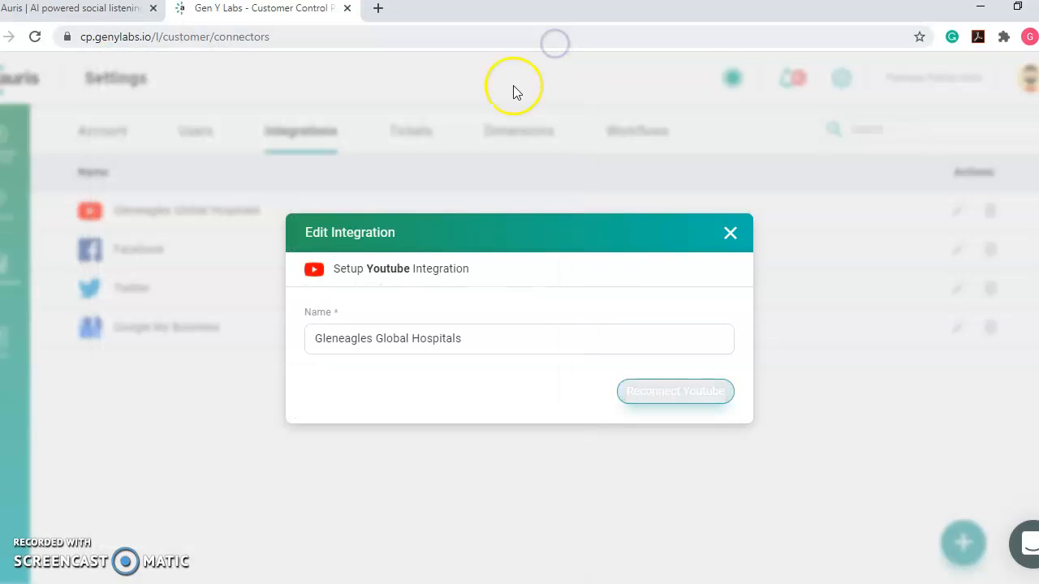
click(731, 237)
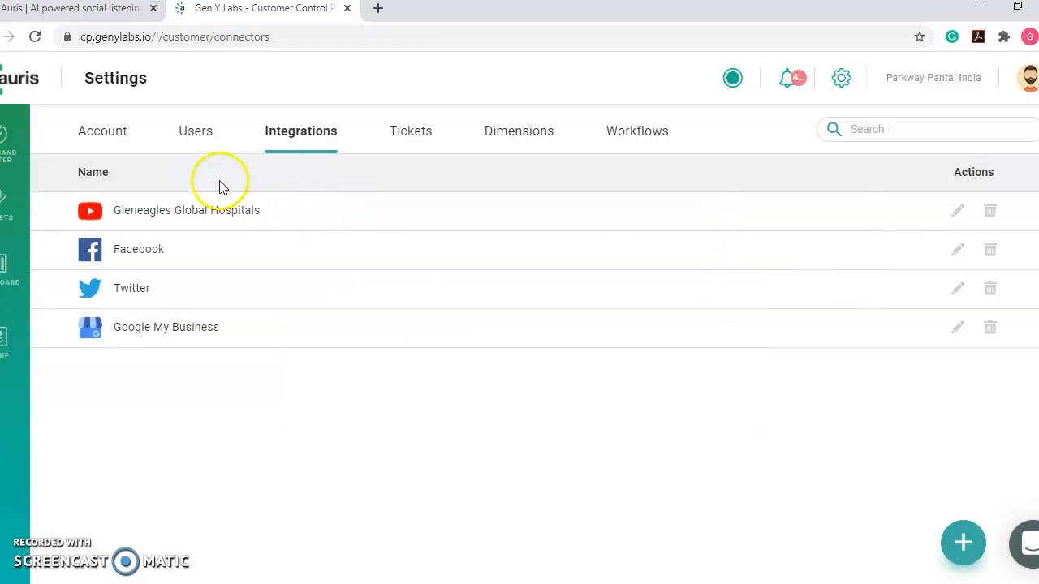
Return to the Command Center and set its date range to Last Month
click(12, 137)
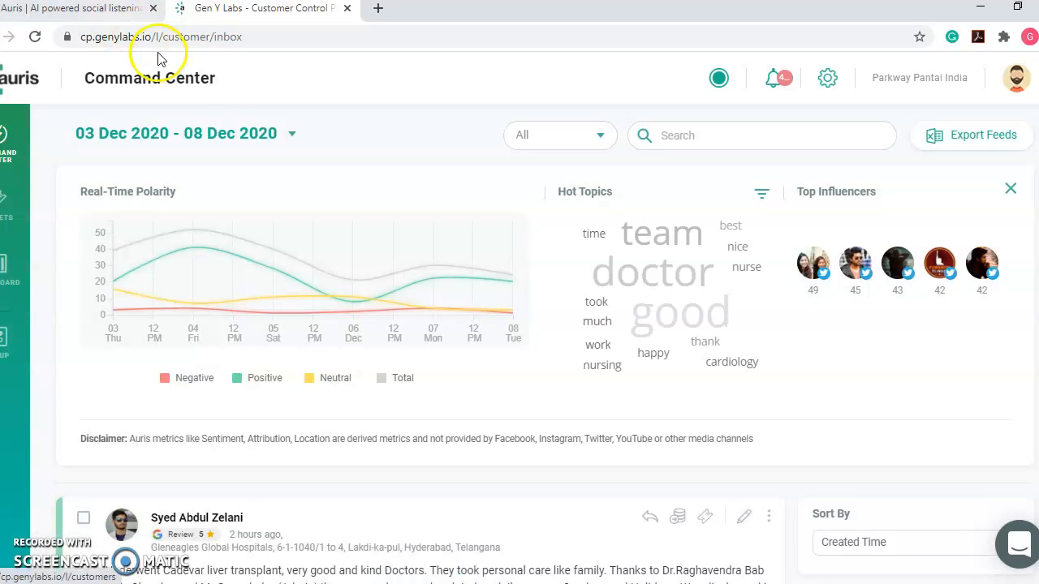
click(214, 134)
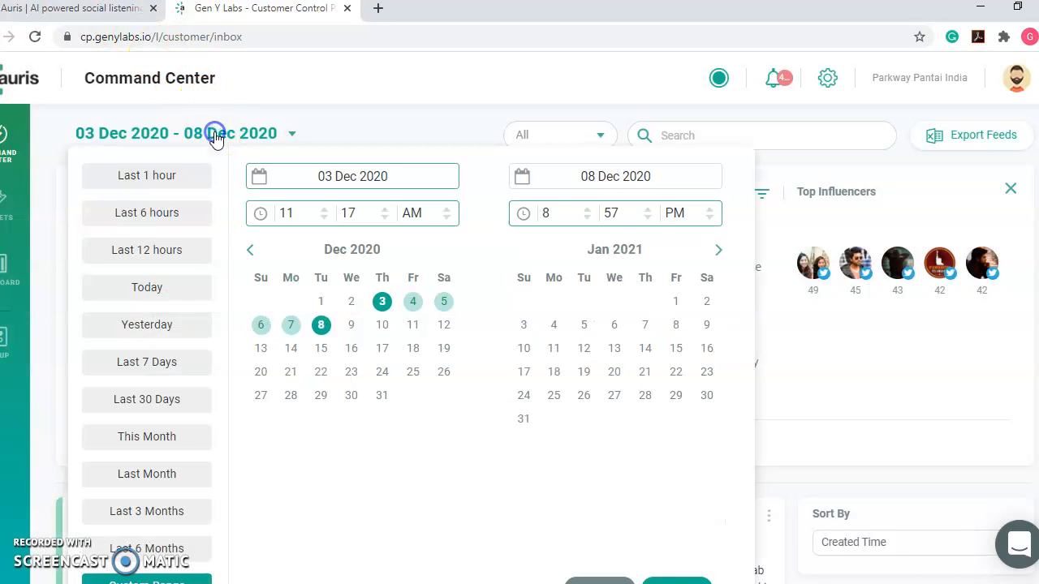
click(155, 475)
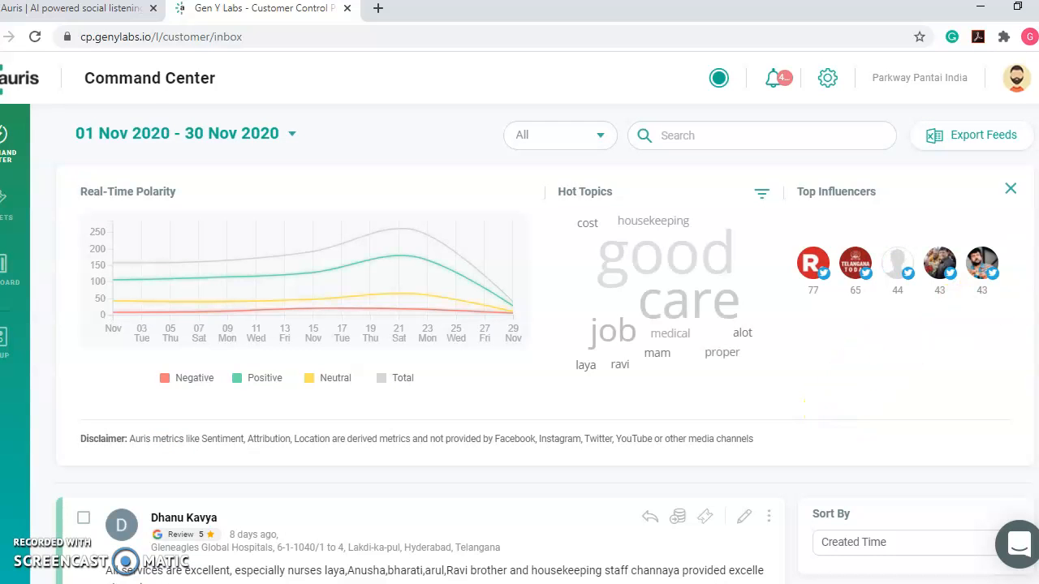
Filter the Command Center feeds to the Social category and the YouTube source
scroll(519, 341, down, 5)
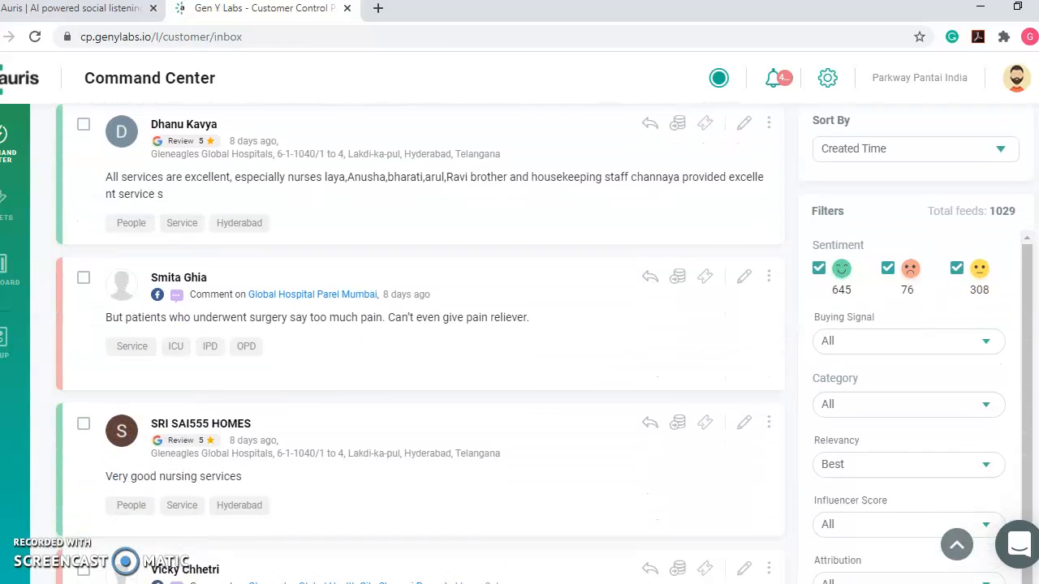
scroll(420, 341, down, 1)
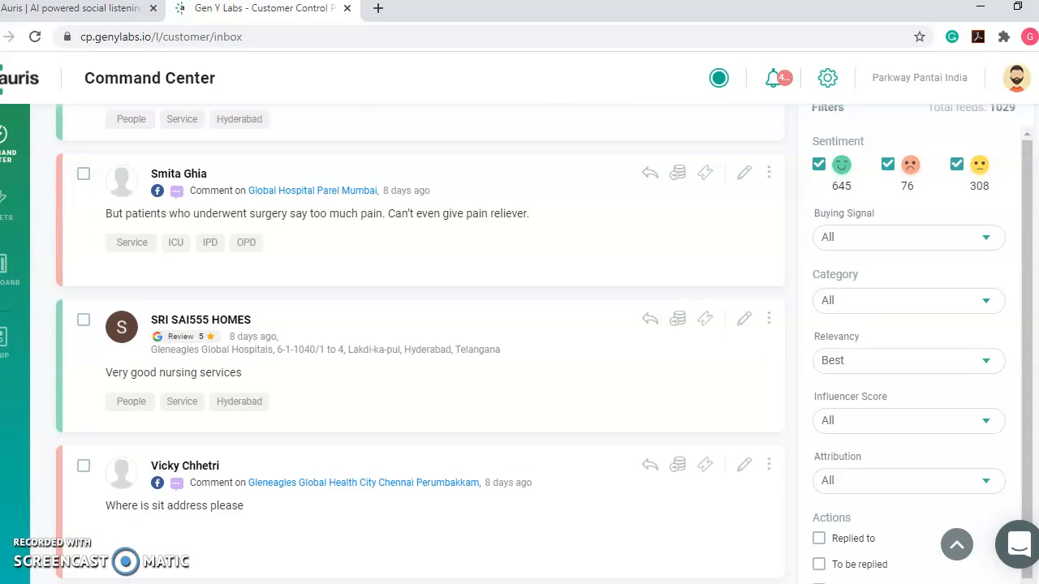
click(888, 300)
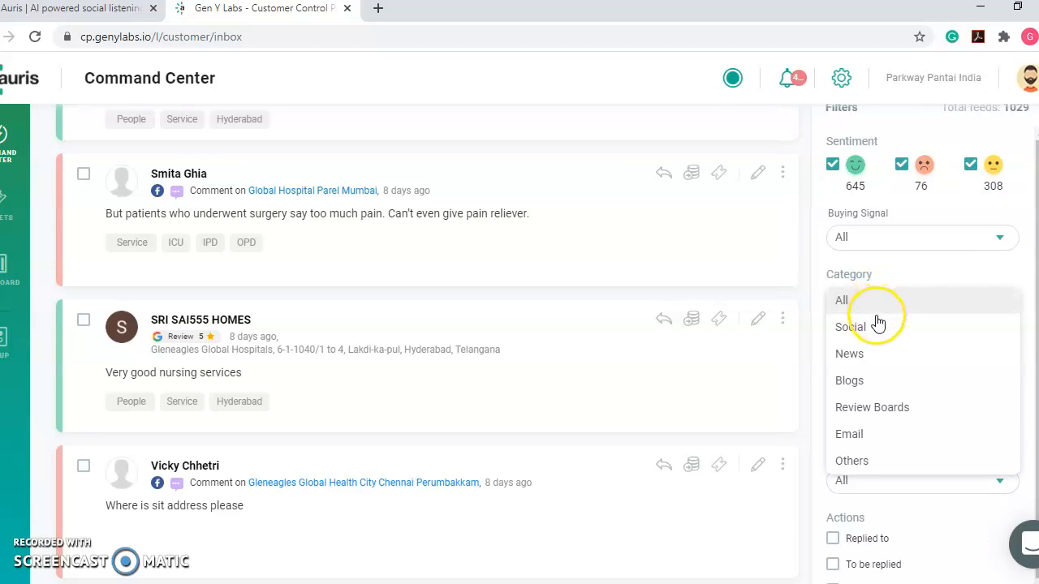
click(878, 327)
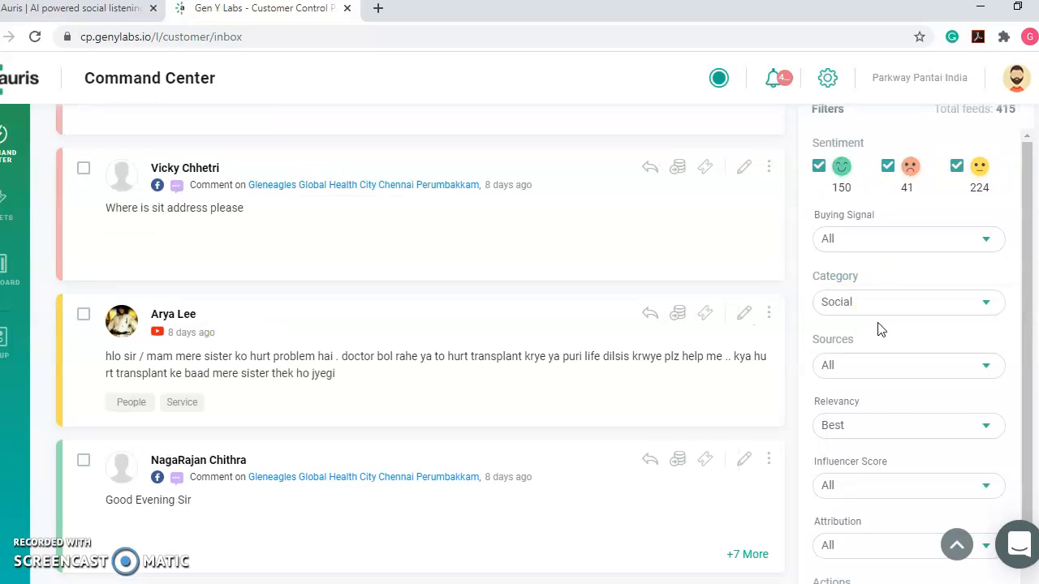
click(869, 365)
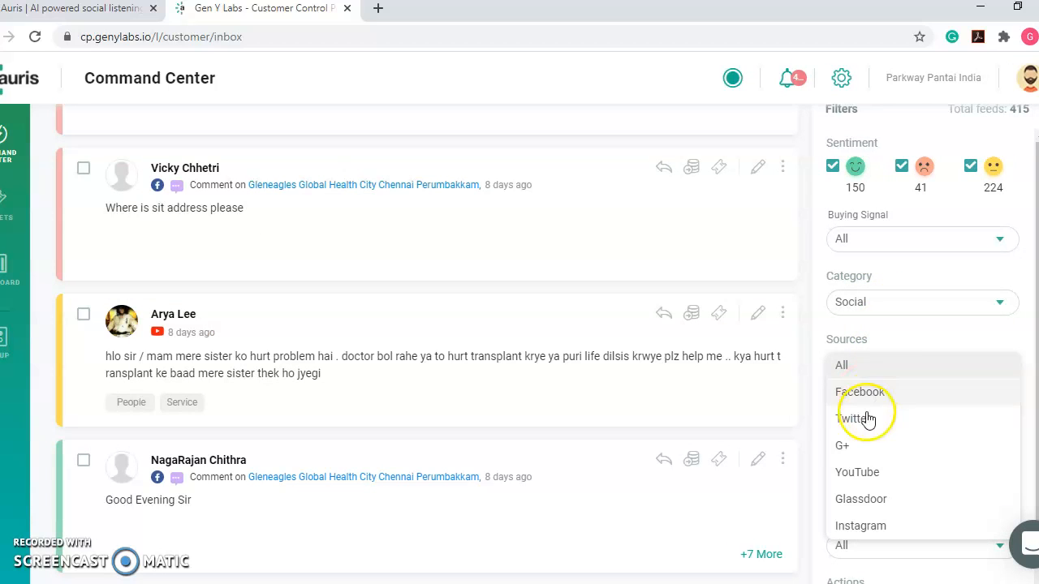
click(865, 473)
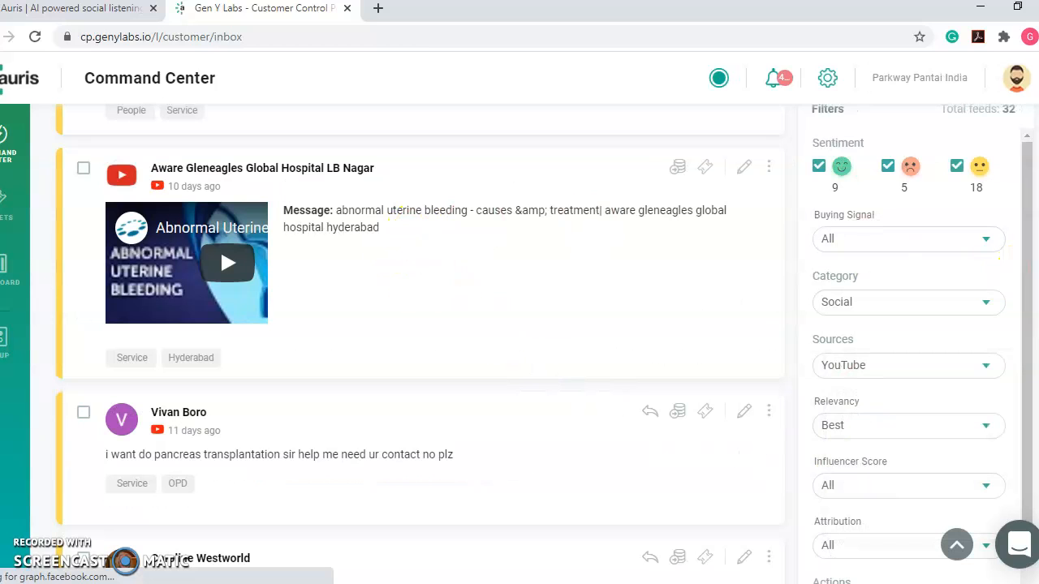
Examine the filtered YouTube feeds in the Command Center, from the newest comments and hospital videos through to the month-old posts
scroll(420, 341, up, 3)
scroll(420, 341, down, 1)
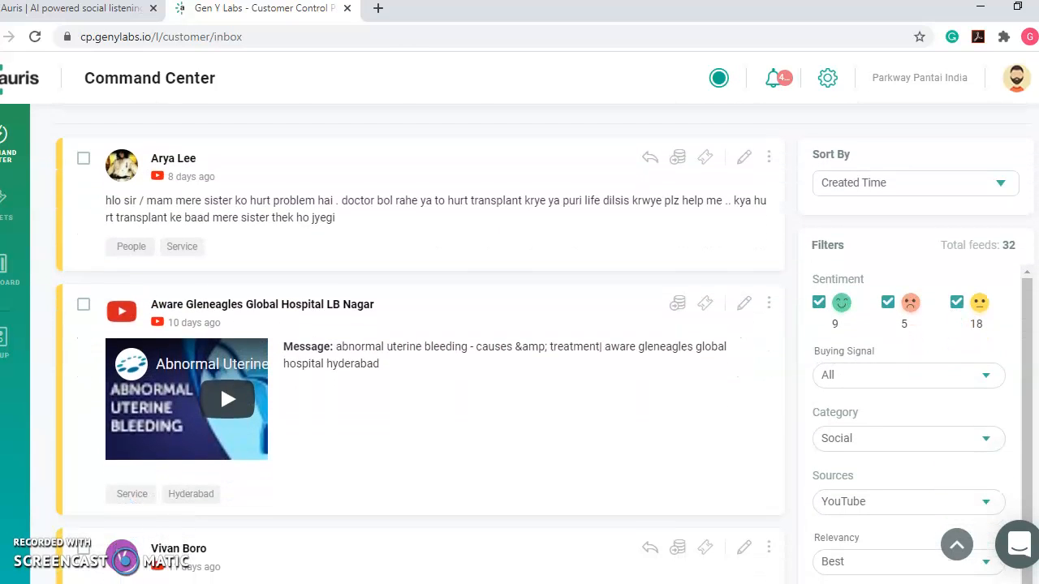
scroll(420, 341, down, 2)
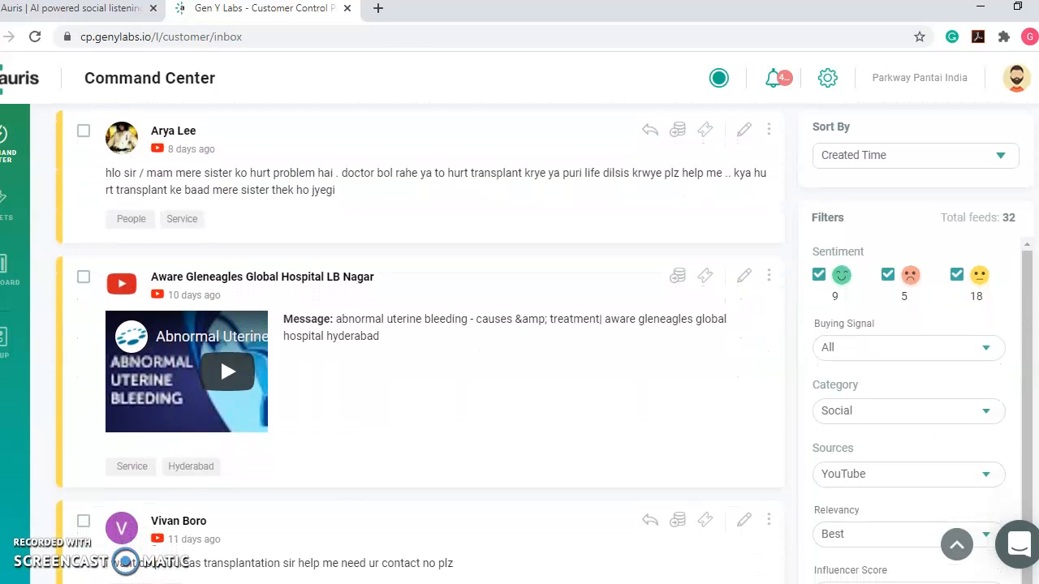
scroll(695, 345, down, 3)
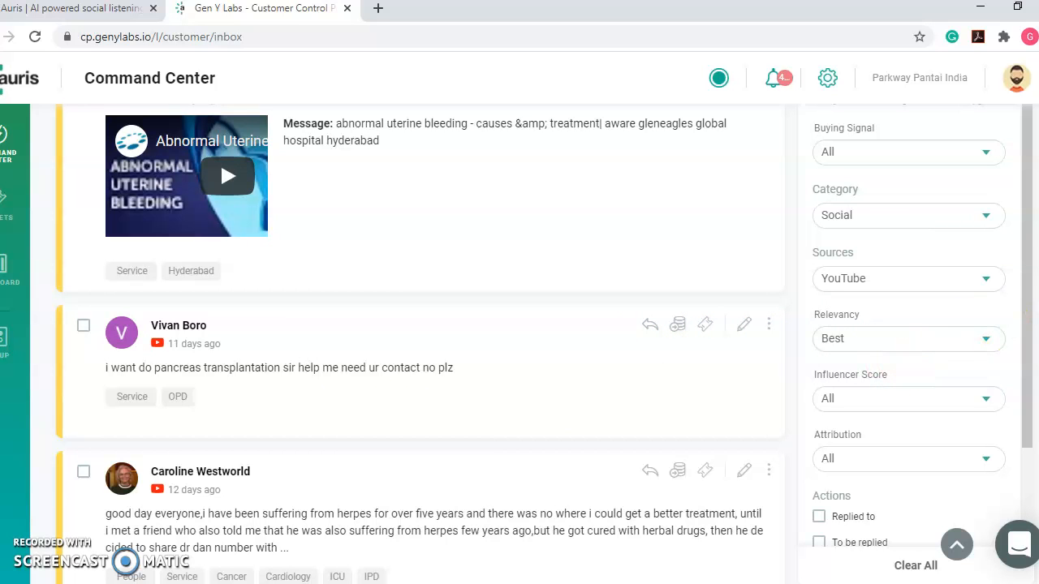
scroll(420, 344, down, 4)
scroll(420, 345, down, 2)
scroll(420, 344, up, 8)
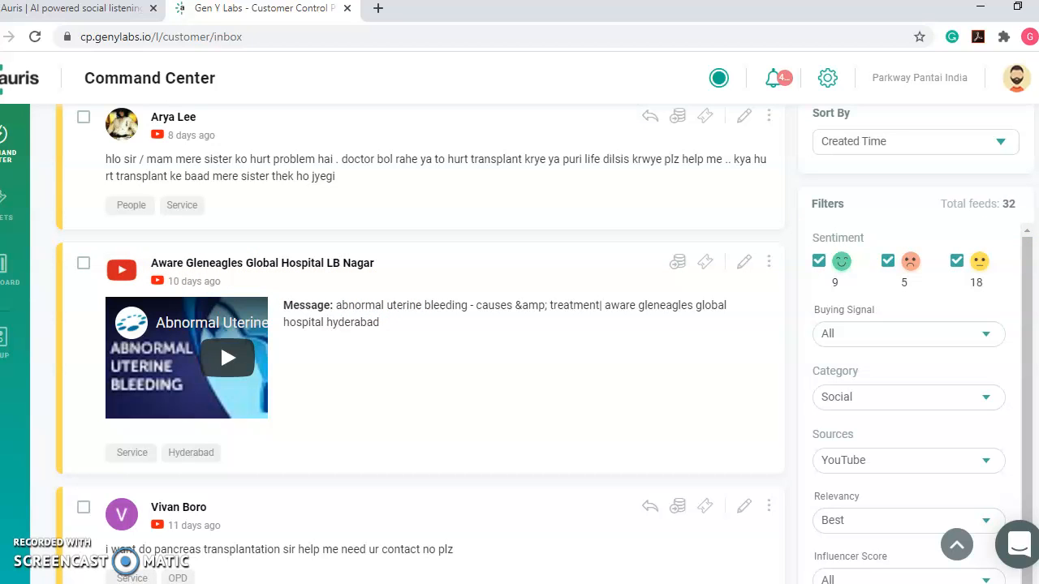
scroll(420, 344, down, 20)
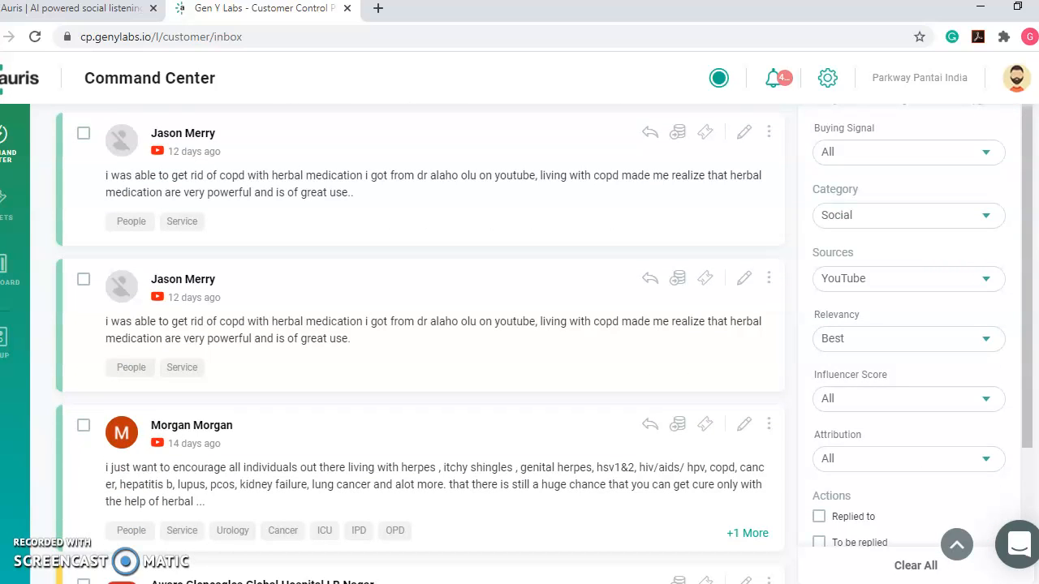
scroll(420, 344, down, 1)
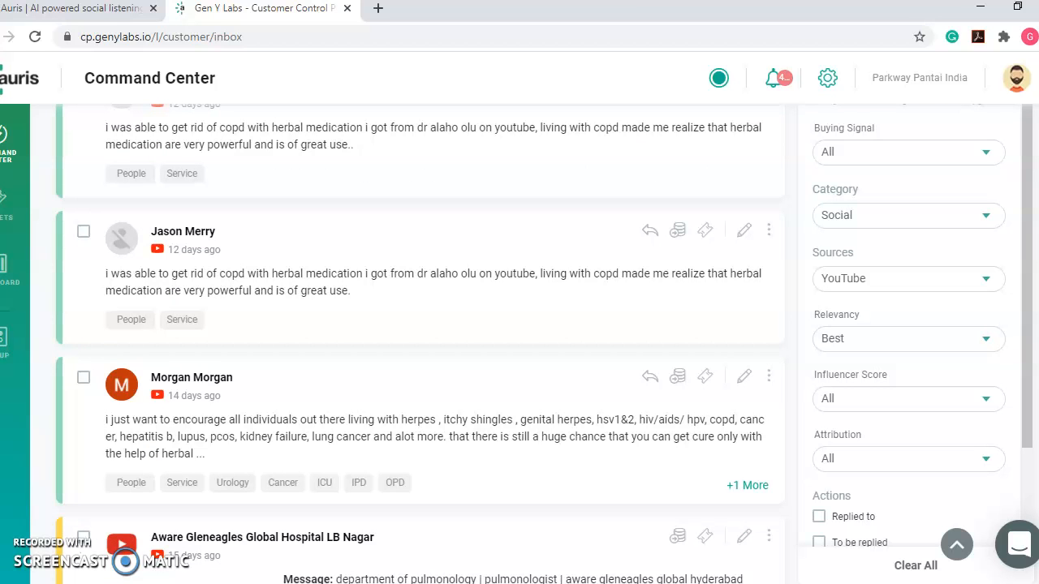
scroll(420, 344, down, 15)
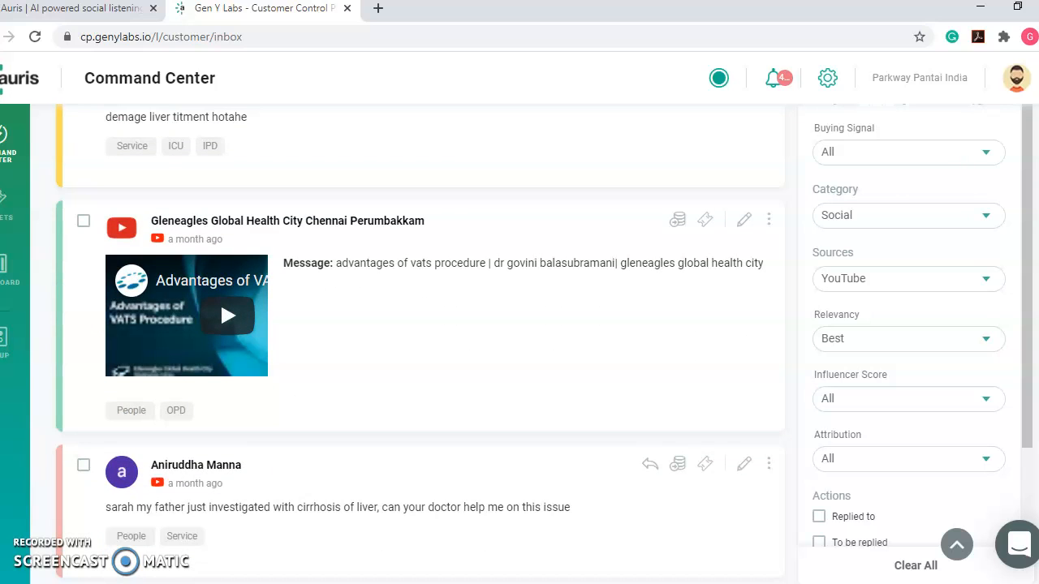
scroll(220, 301, down, 3)
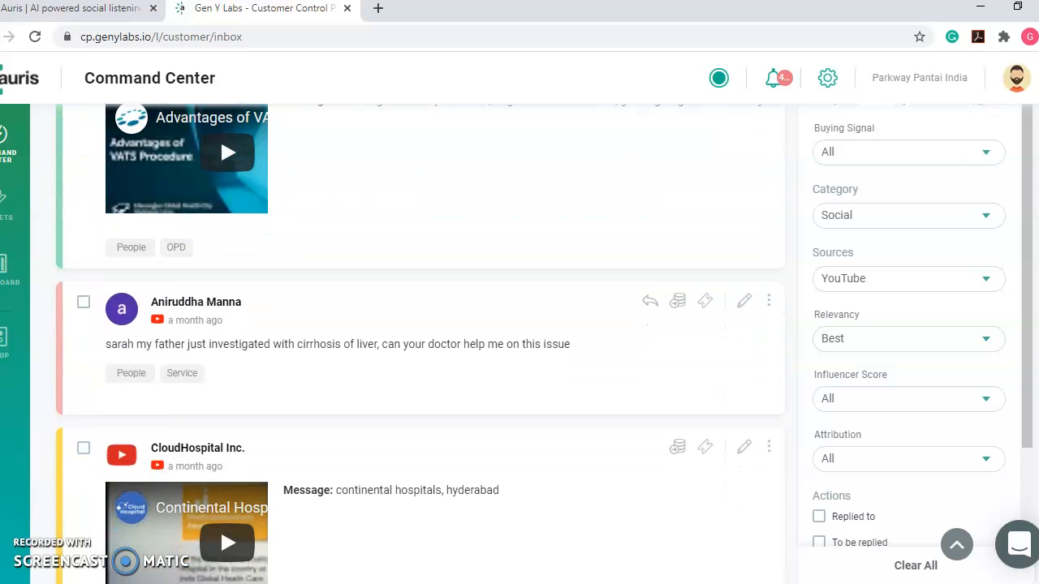
scroll(220, 452, down, 4)
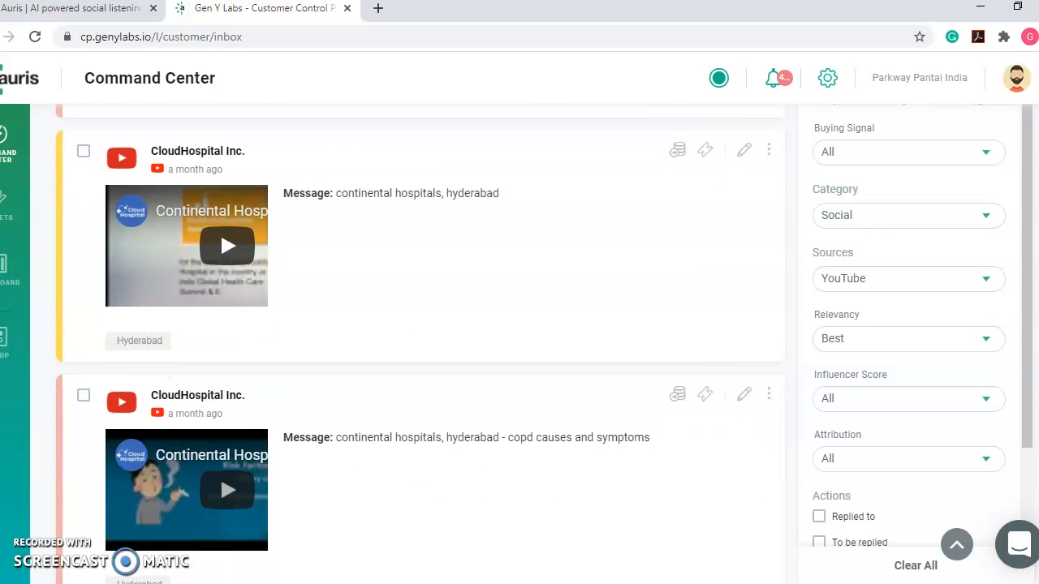
scroll(220, 173, down, 2)
scroll(220, 115, down, 2)
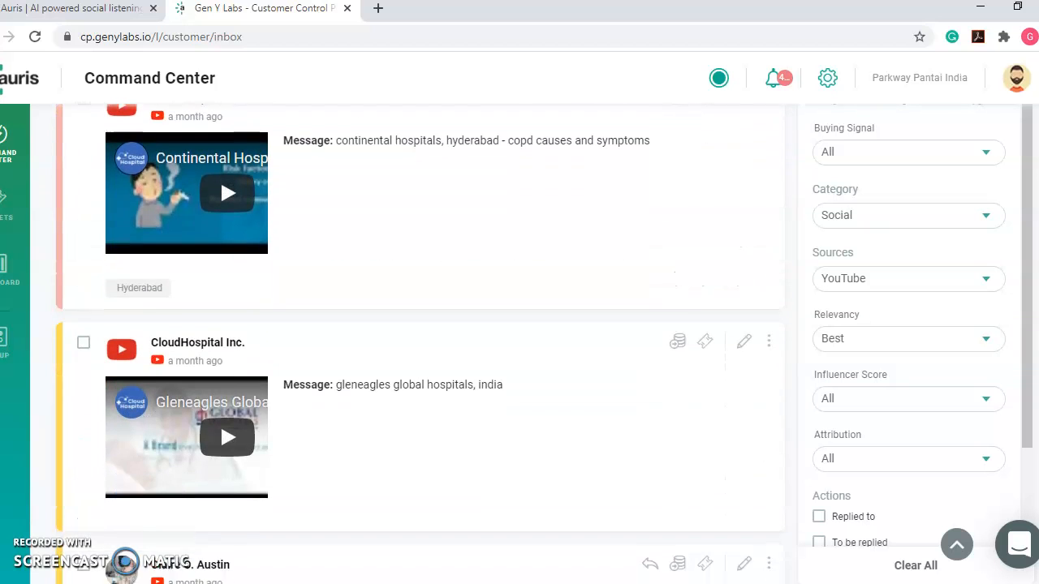
scroll(220, 116, down, 3)
scroll(220, 116, down, 2)
Log out of the Auris customer account
scroll(520, 344, up, 20)
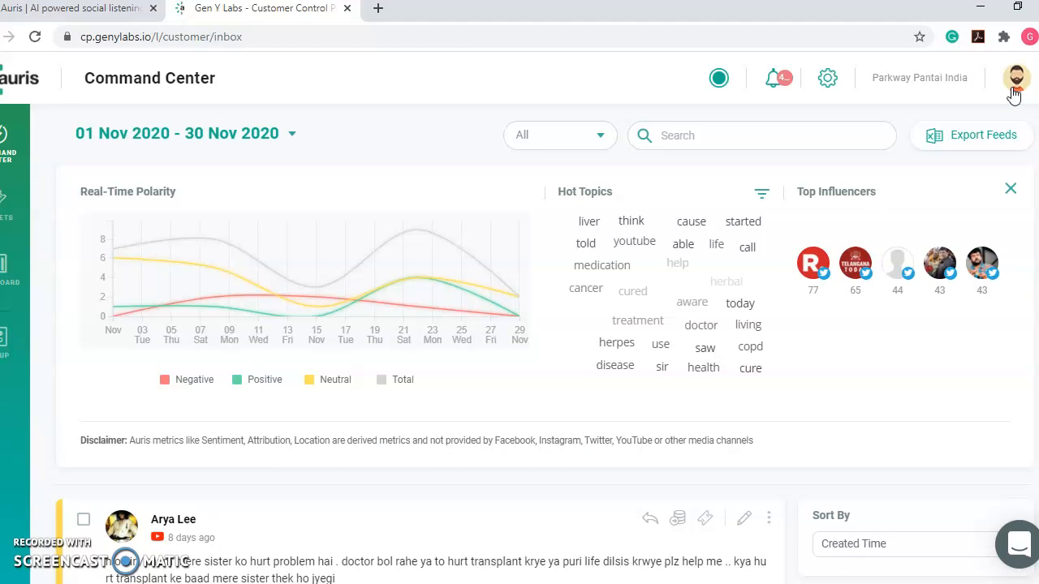
click(1014, 90)
click(985, 161)
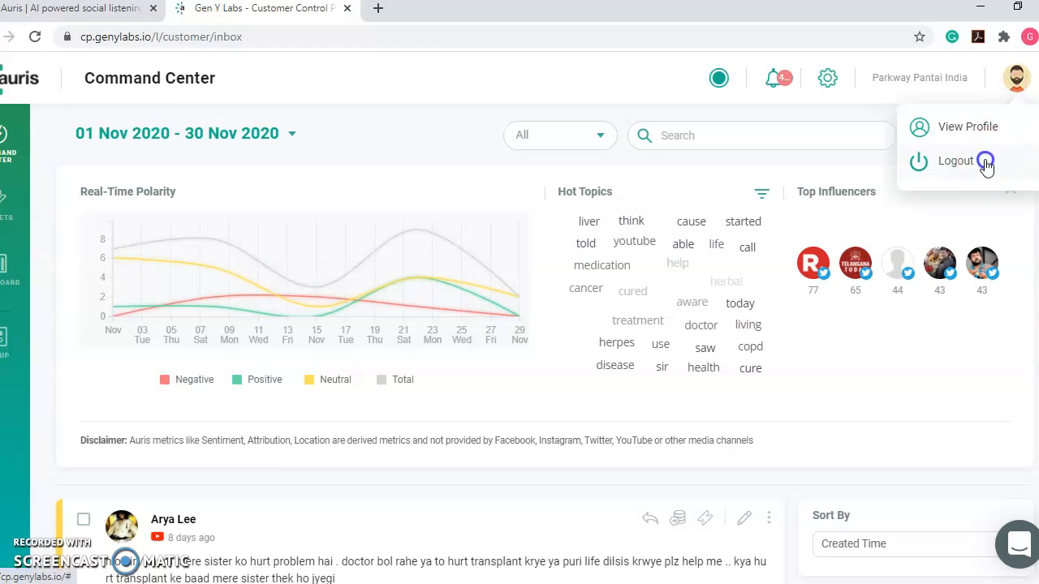